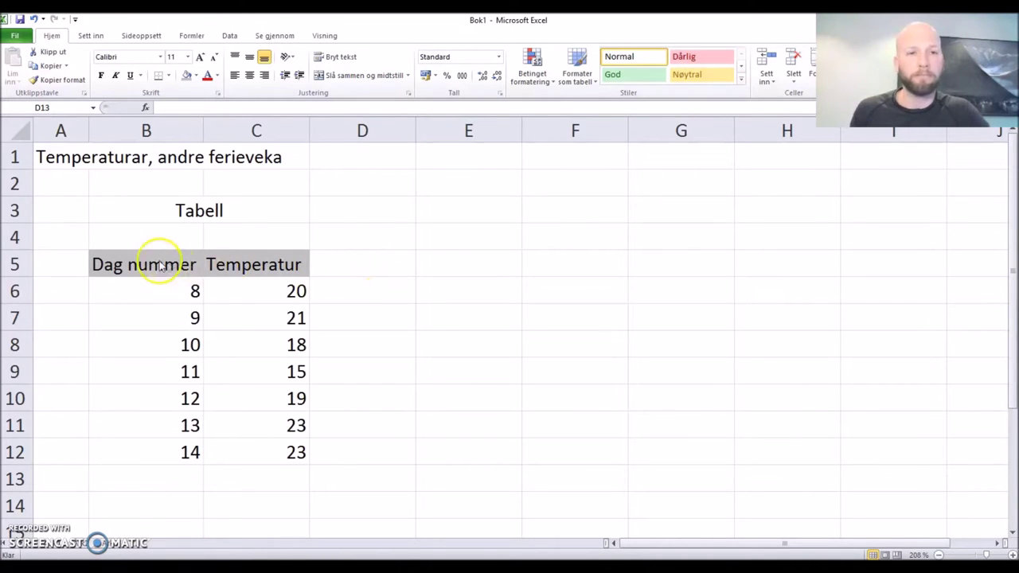
Step: Insert a basic 2D line chart of B5:C12 and move it beside the table
left_click_drag(150, 268, 246, 443)
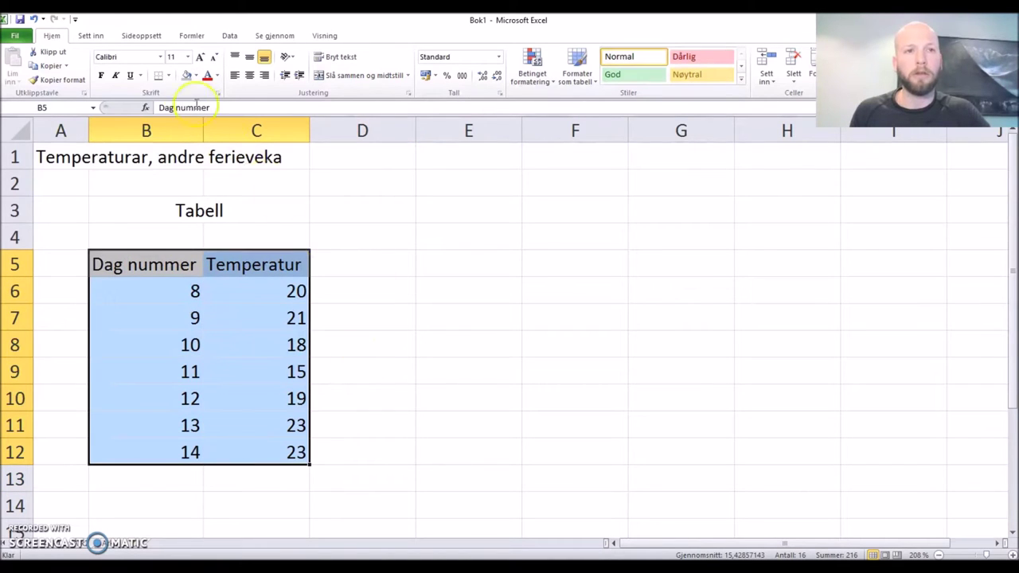
left_click(89, 35)
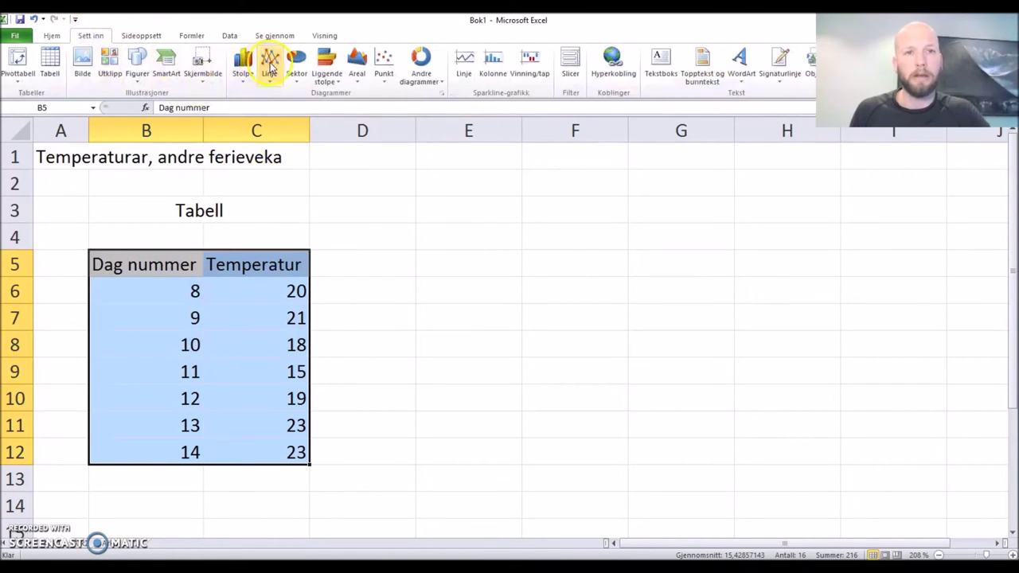
left_click(269, 65)
left_click(274, 118)
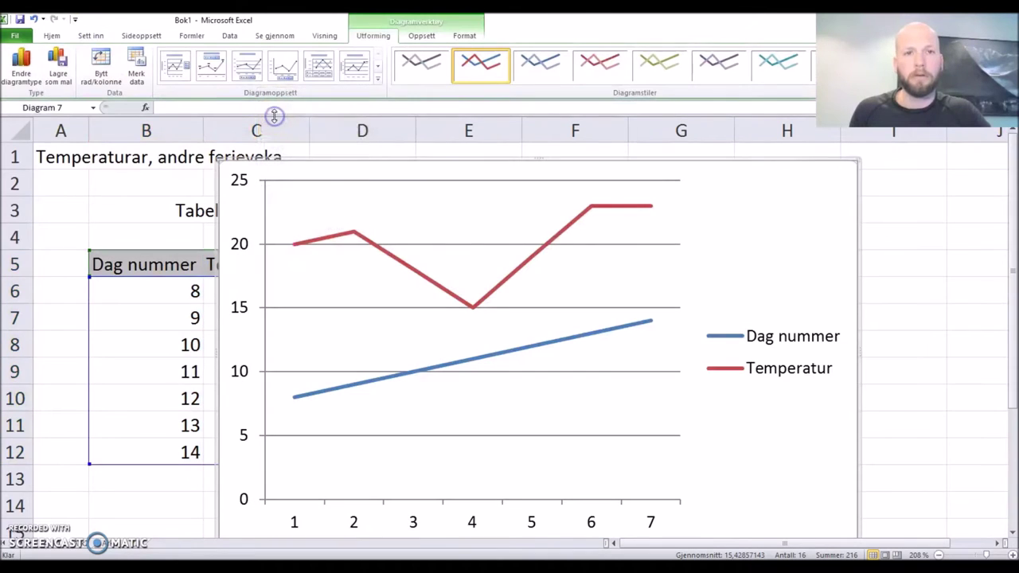
left_click_drag(755, 199, 850, 189)
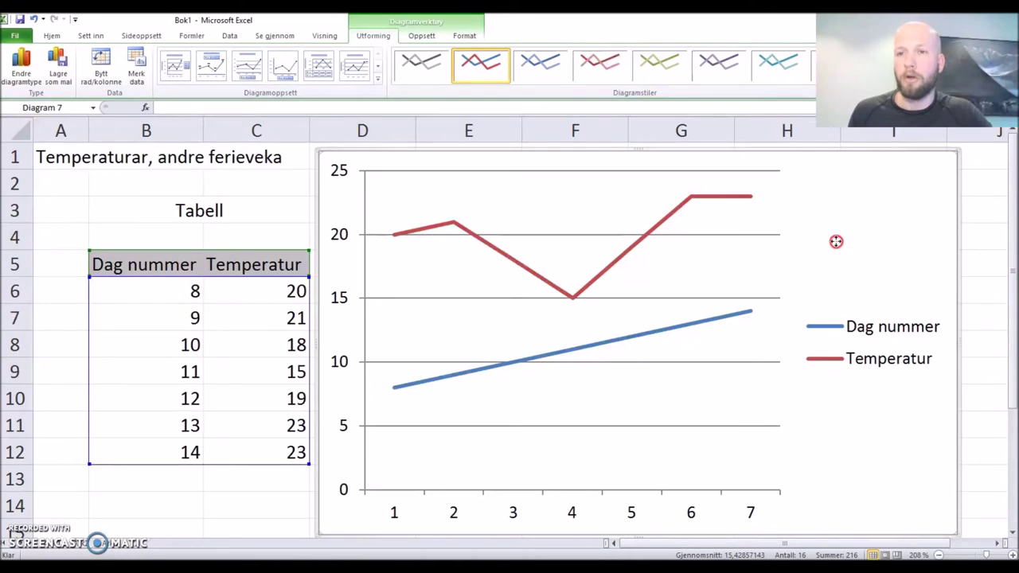
Step: In the chart's Merk data window, set the horizontal axis labels to day numbers B6:B12
right_click(836, 241)
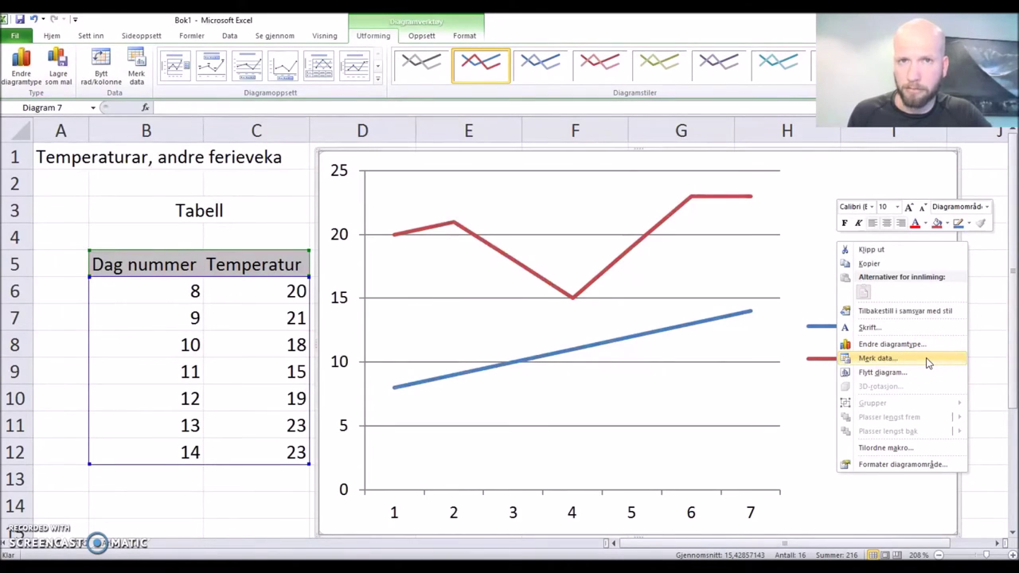
left_click(928, 363)
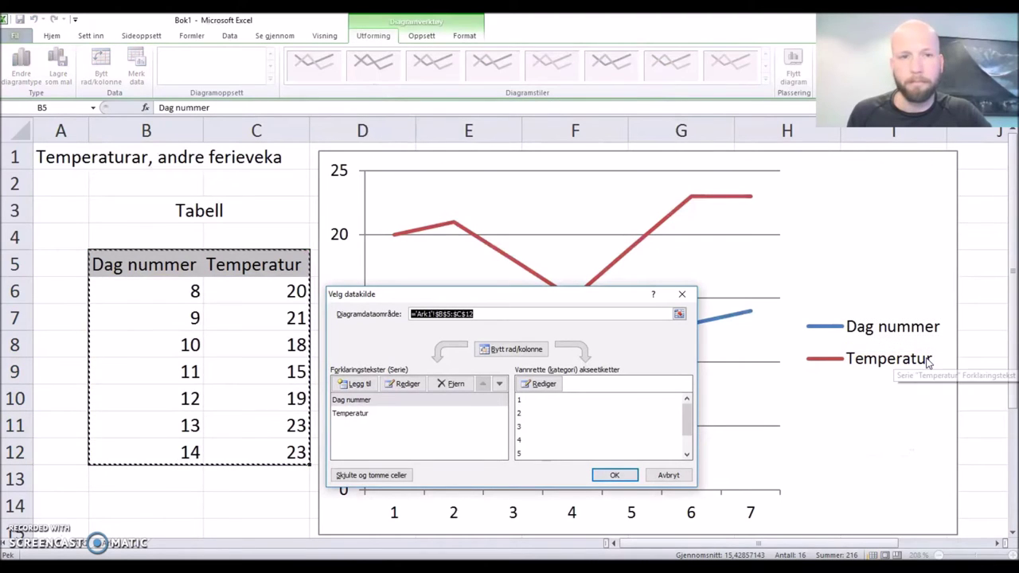
mouse_move(569, 303)
left_mouse_down()
mouse_move(579, 333)
mouse_move(576, 195)
mouse_move(568, 202)
mouse_move(447, 63)
left_mouse_up()
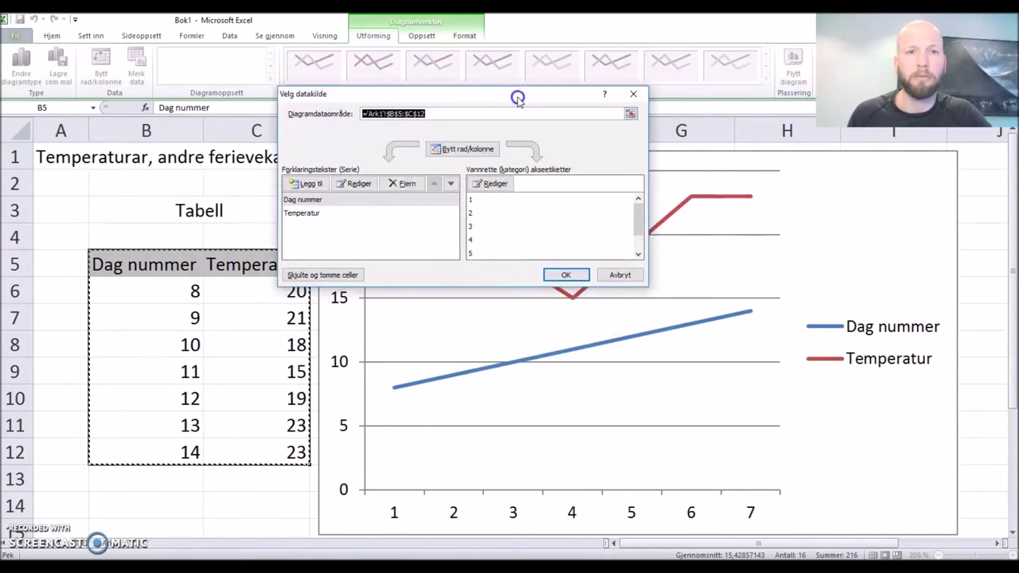
left_click_drag(447, 63, 389, 44)
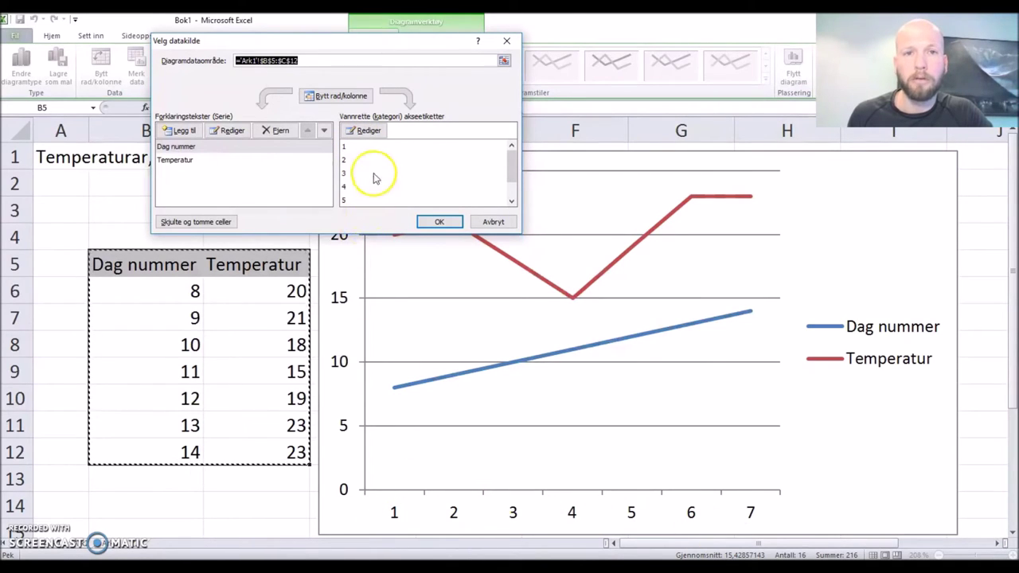
left_click(368, 131)
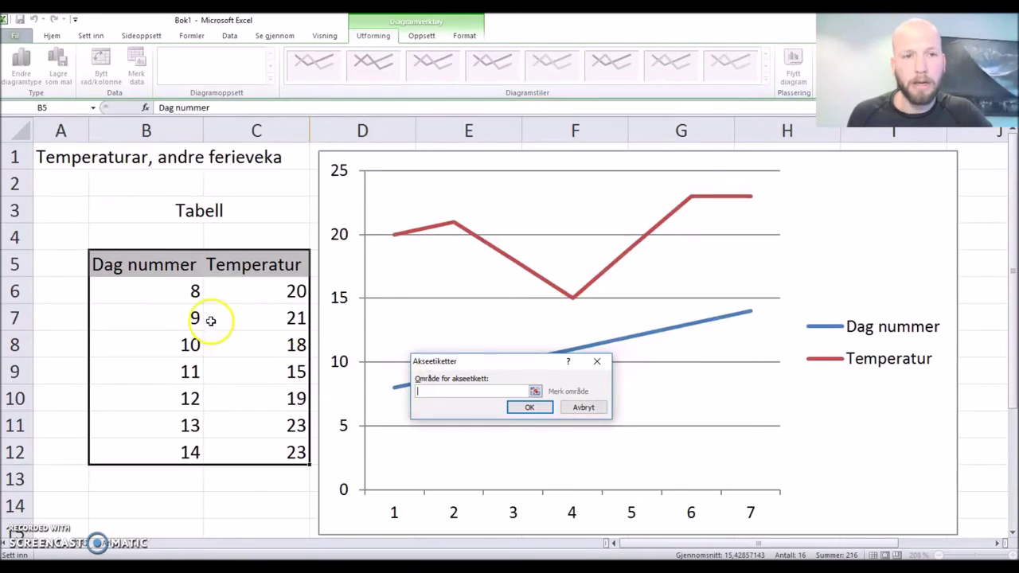
left_click_drag(150, 289, 156, 452)
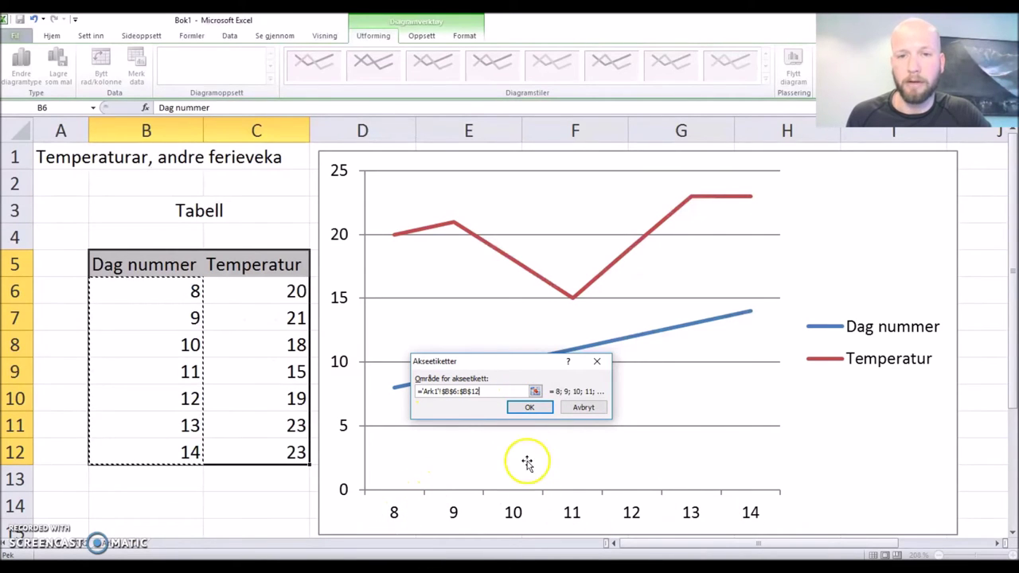
Step: Confirm B6:B12 as the axis label range so the axis shows days 8–14
left_click(526, 407)
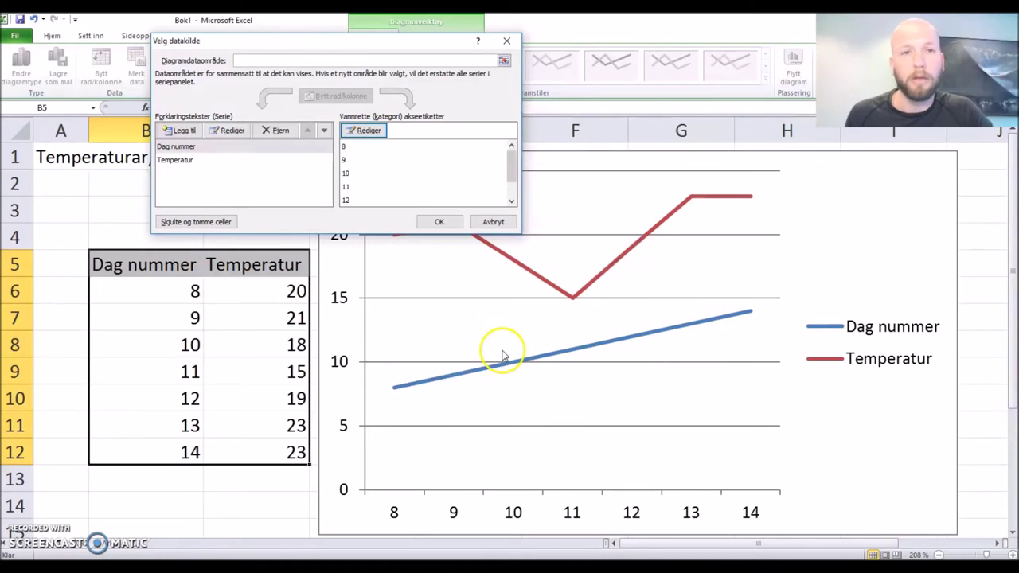
Step: Remove the Dag nummer series so the chart plots only Temperatur
left_click(196, 161)
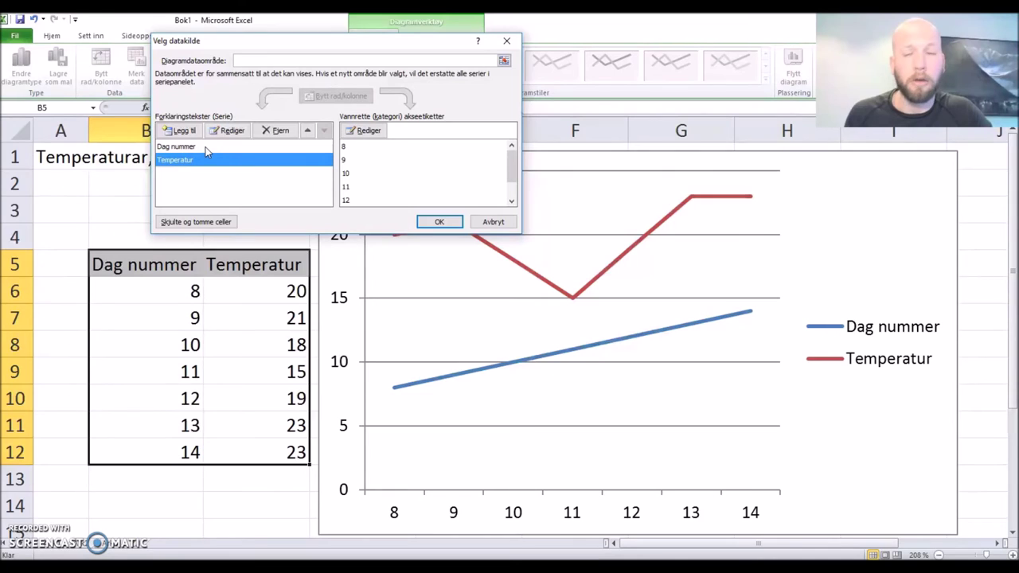
left_click(206, 148)
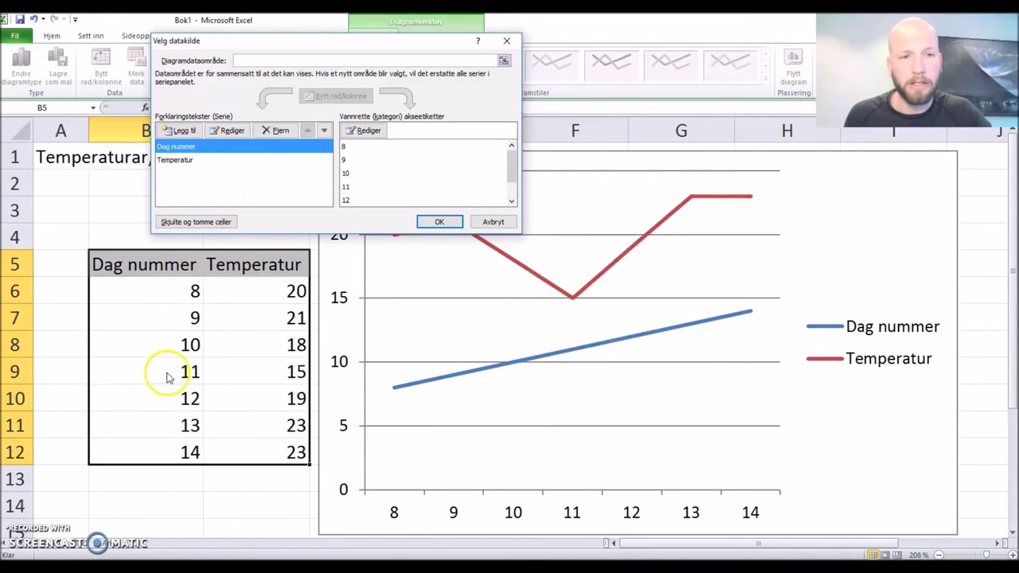
left_click(279, 131)
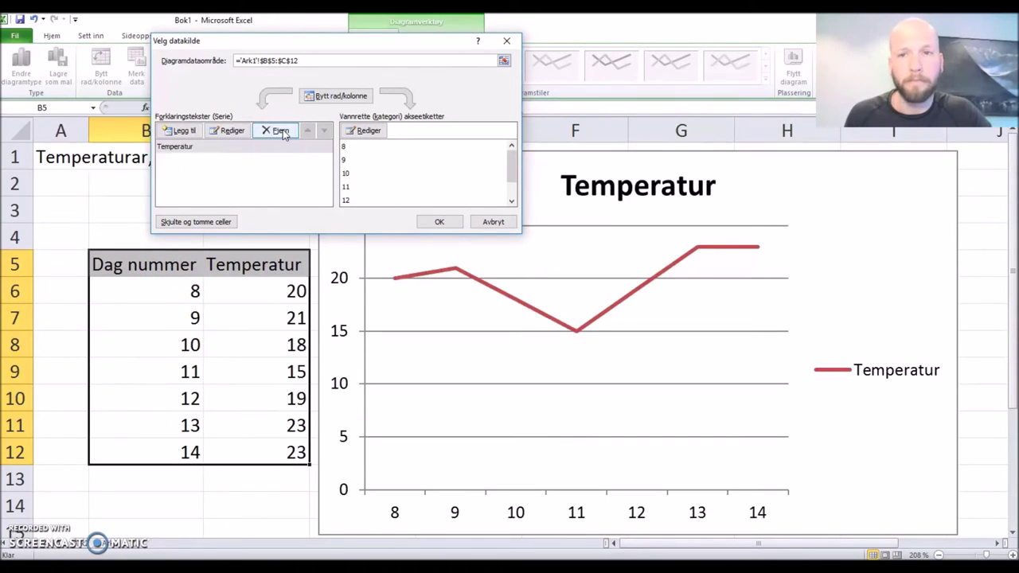
left_click(439, 221)
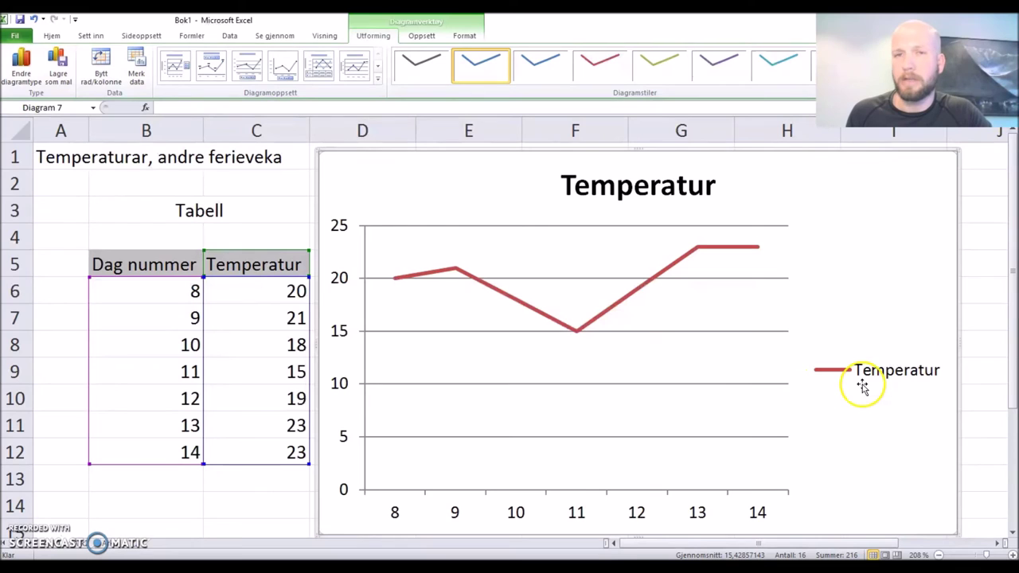
Step: Delete the chart legend, leaving the single Temperatur line
left_click(897, 371)
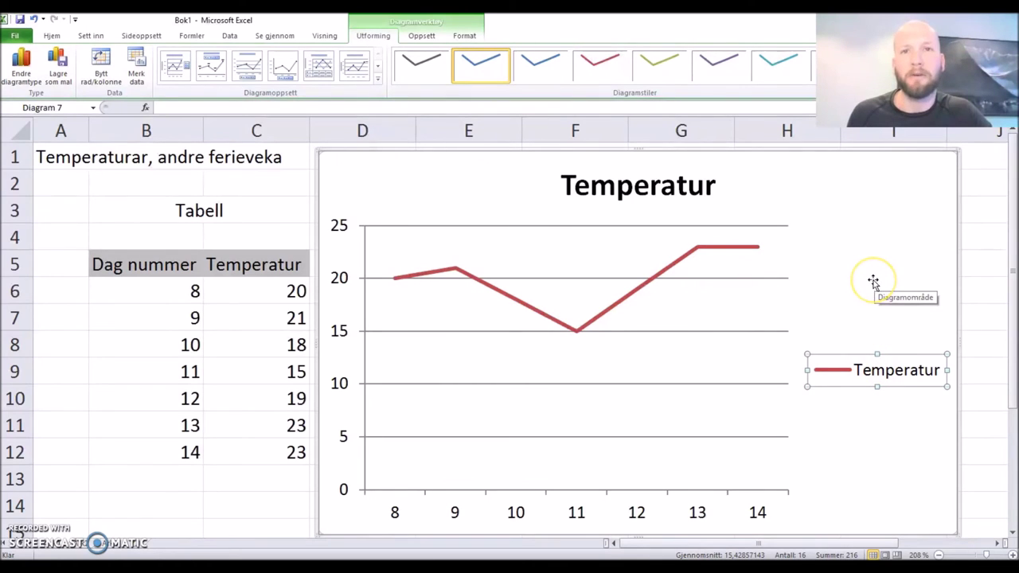
key("Delete")
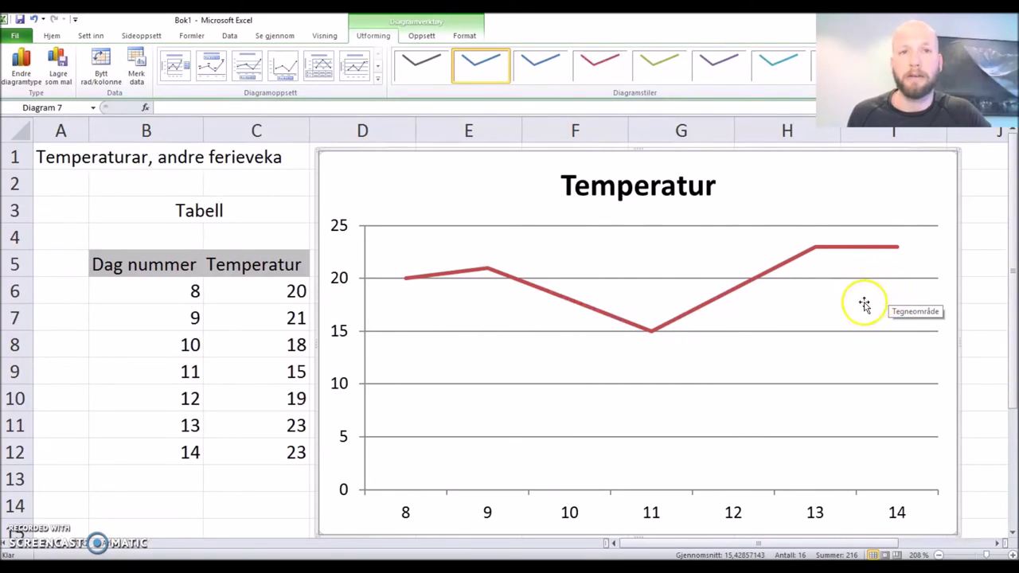
left_click(695, 186)
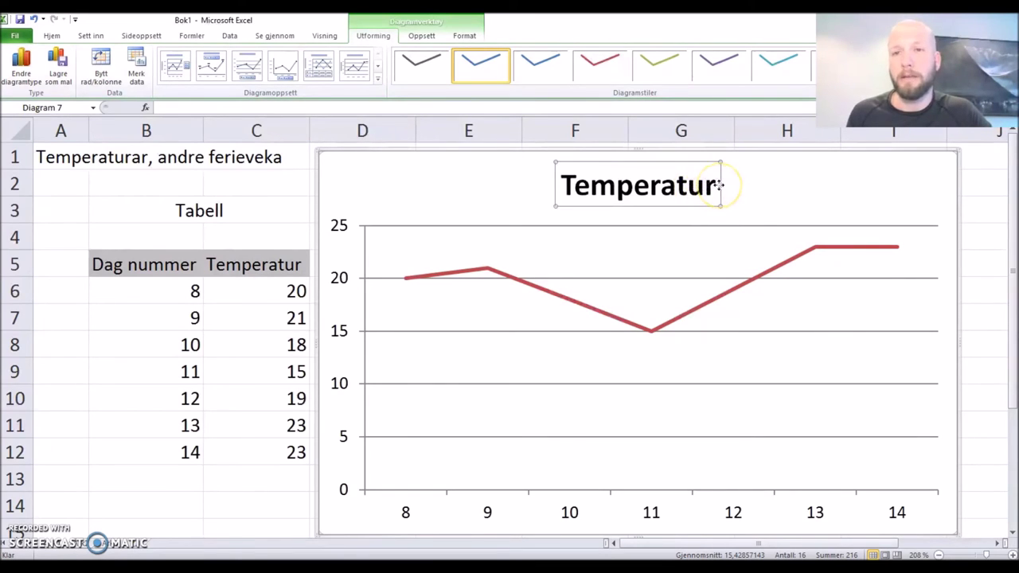
left_click(798, 185)
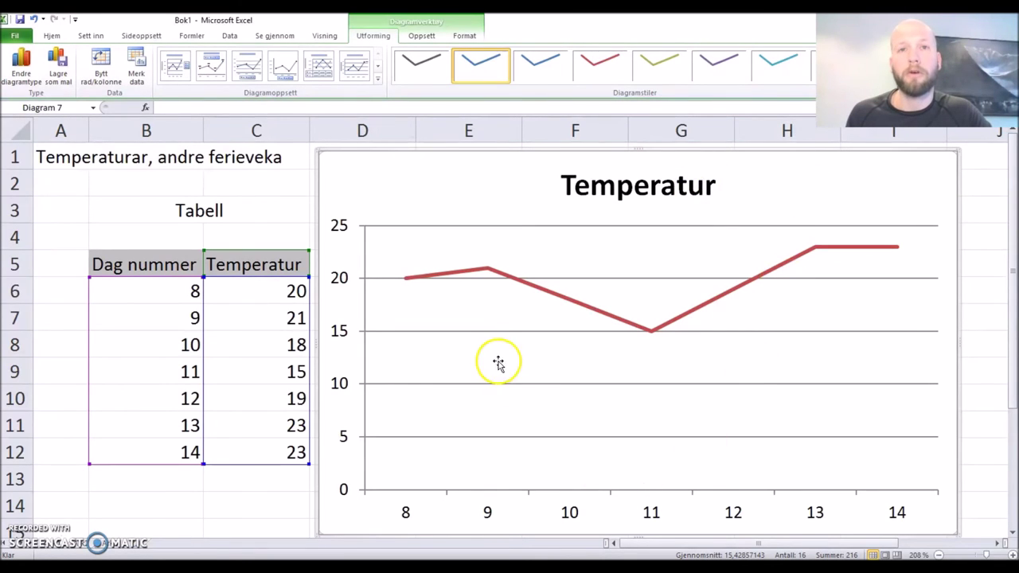
Step: Add the title 'Dag nummer' beneath the horizontal axis
left_click(421, 37)
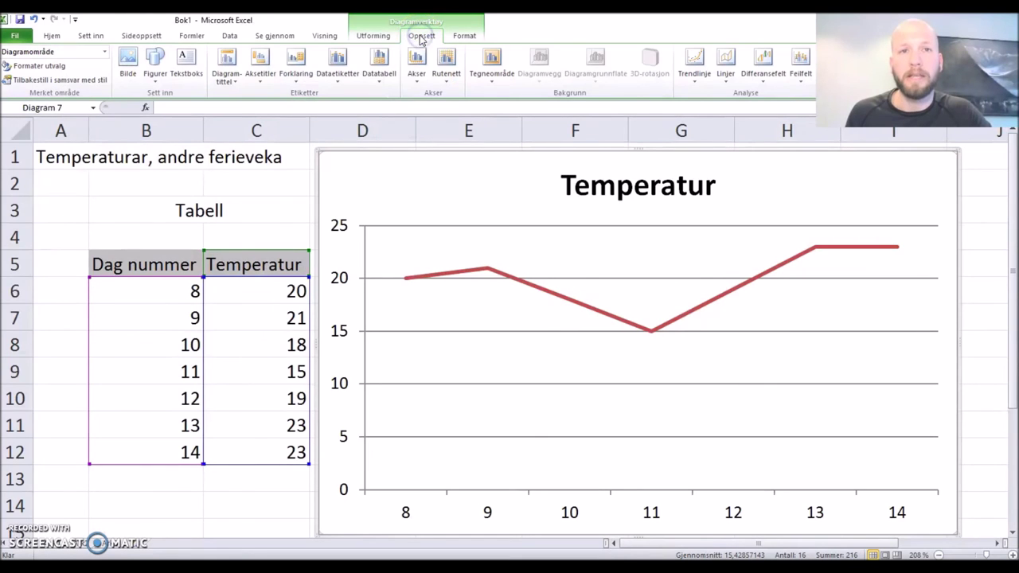
left_click(261, 70)
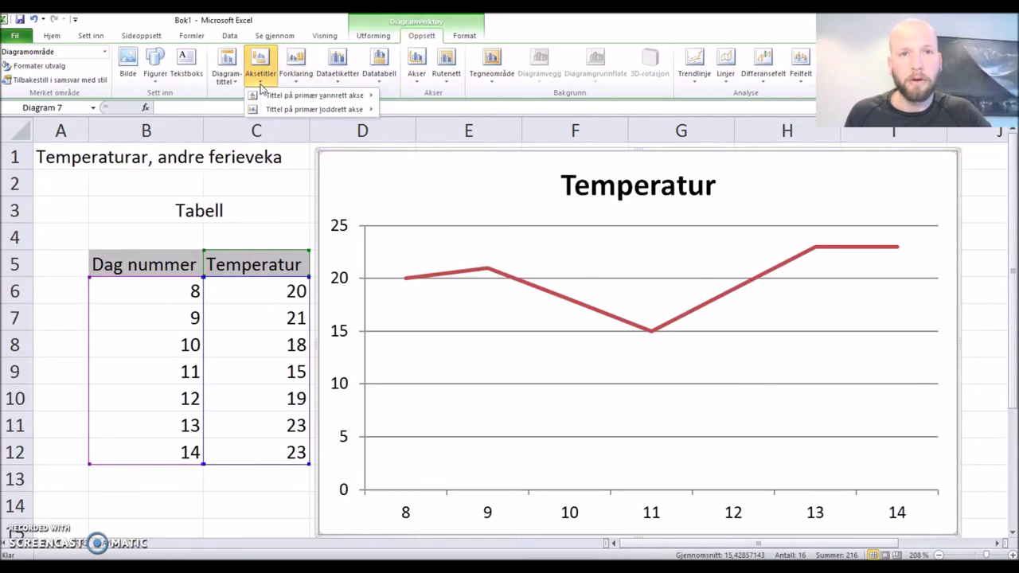
left_click(295, 97)
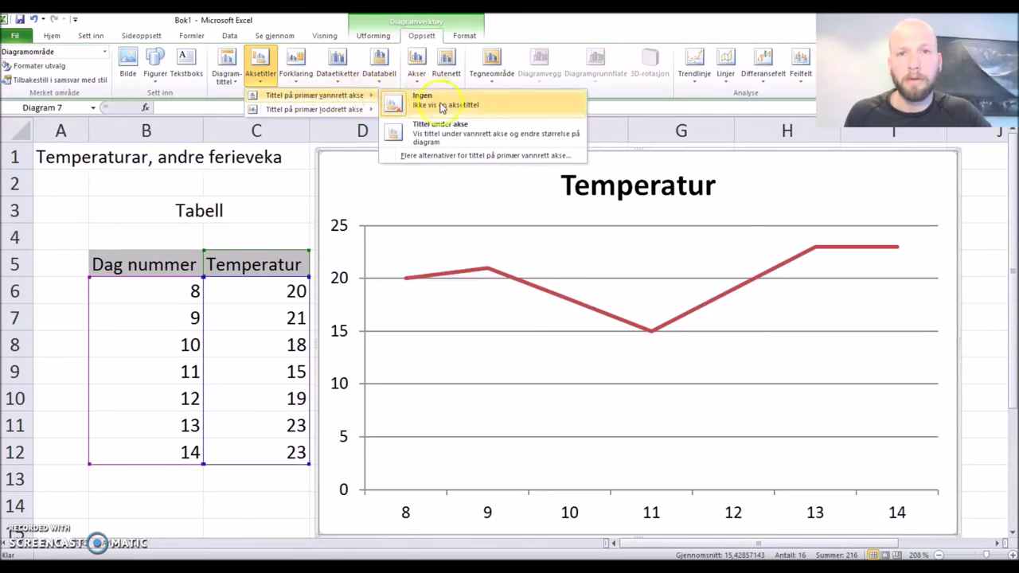
left_click(443, 132)
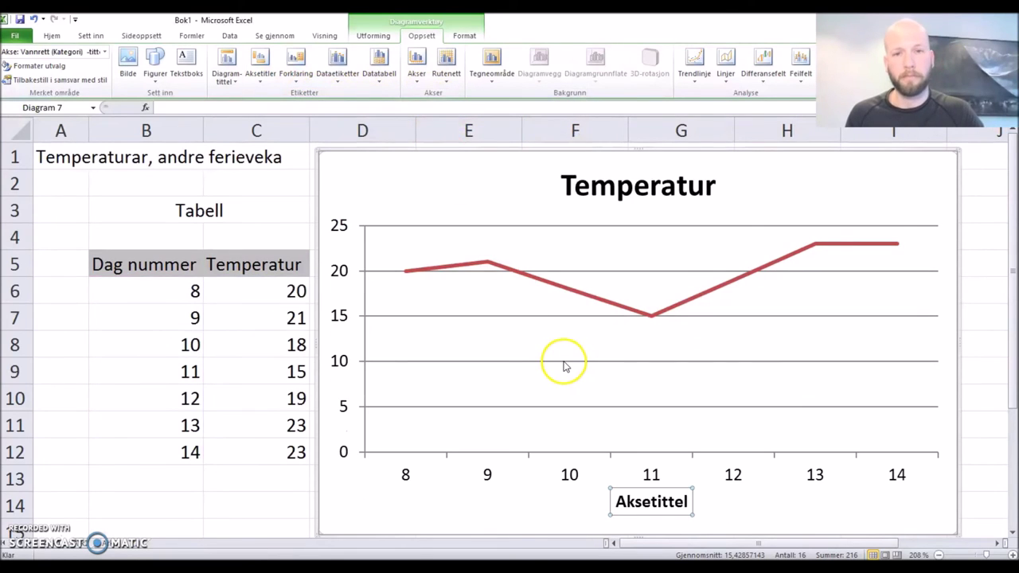
type("Dag nummer")
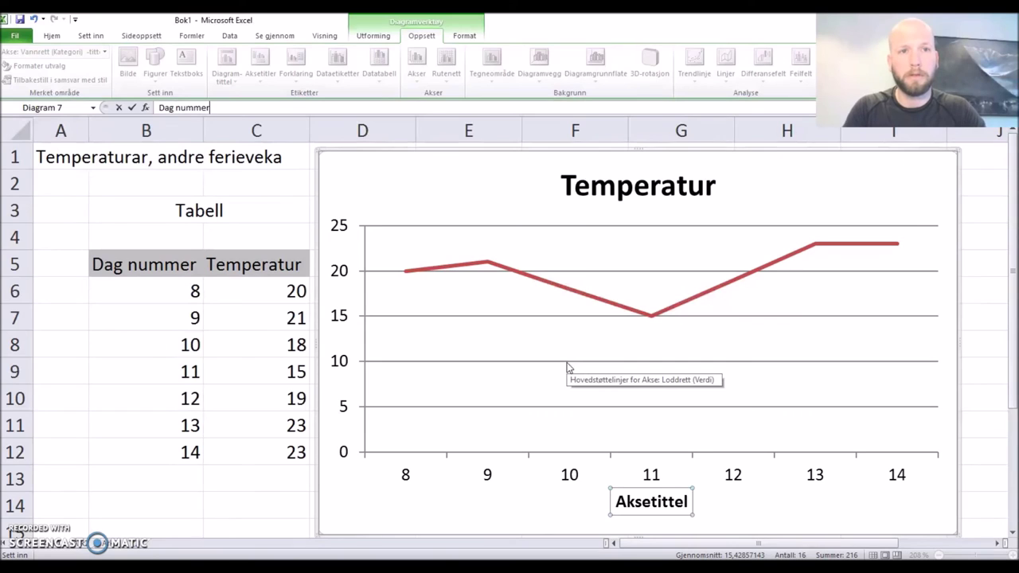
key("Return")
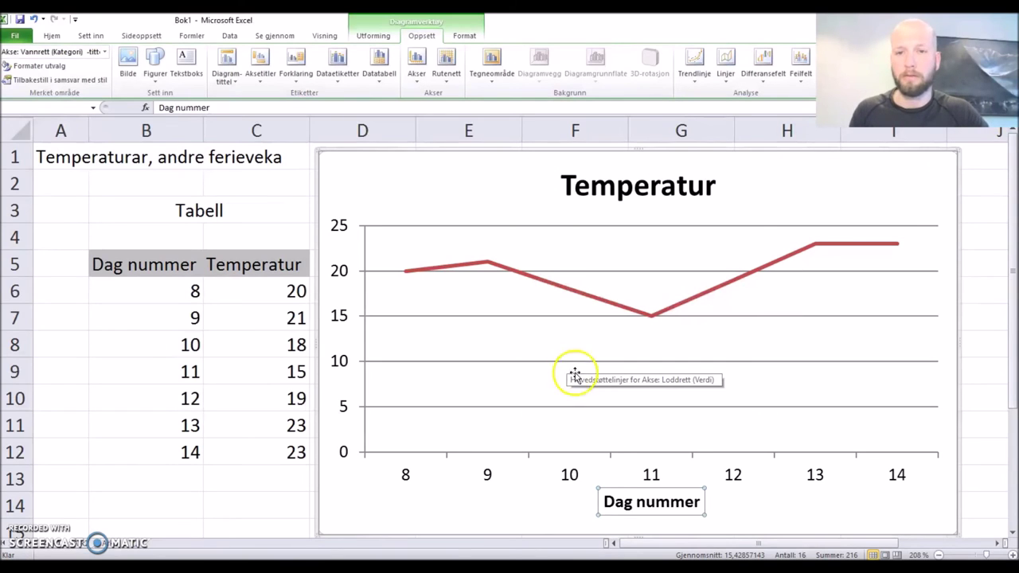
left_click(262, 67)
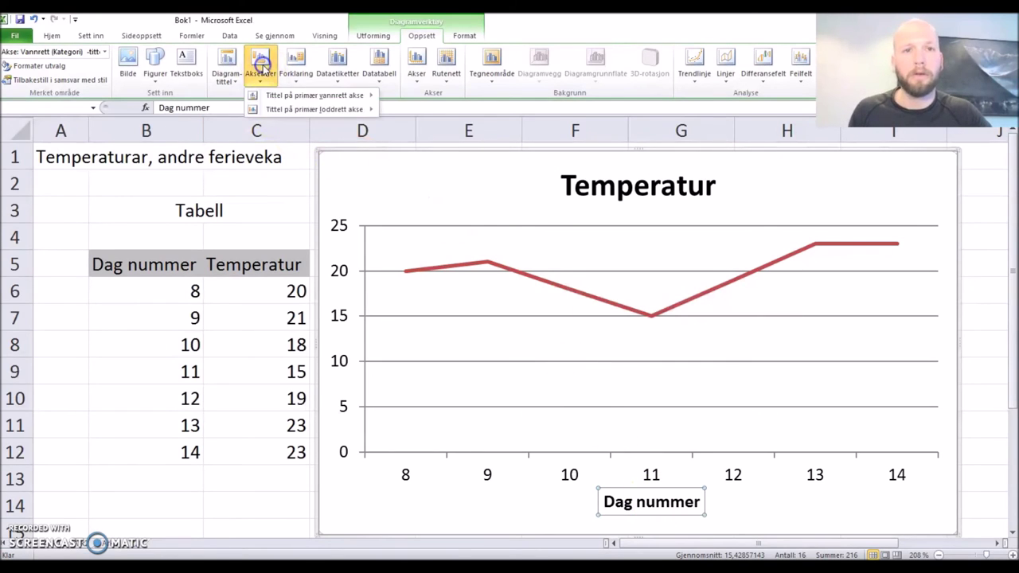
Step: Give the vertical value axis a rotated title reading 'Temperatur'
mouse_move(318, 109)
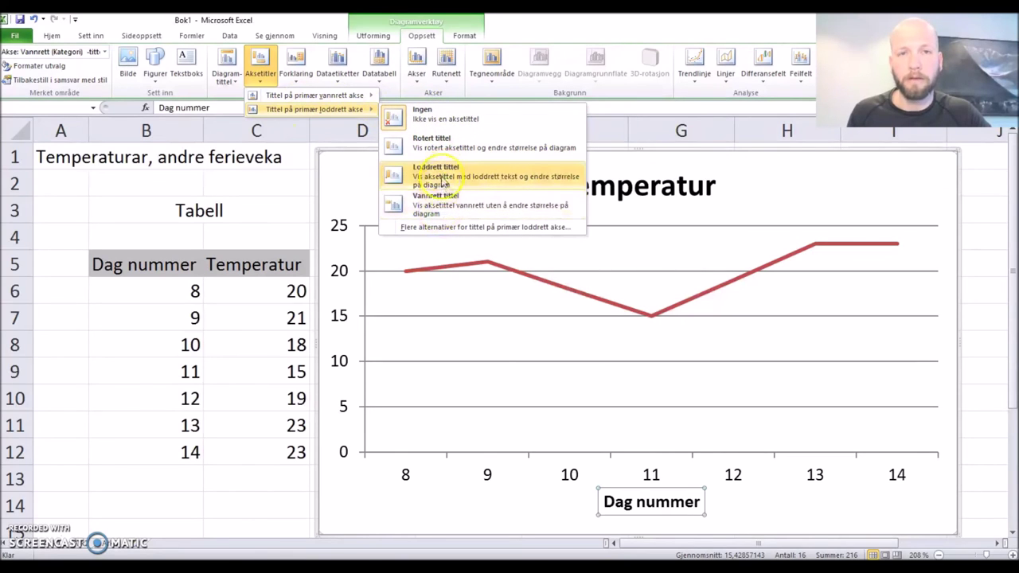
left_click(446, 180)
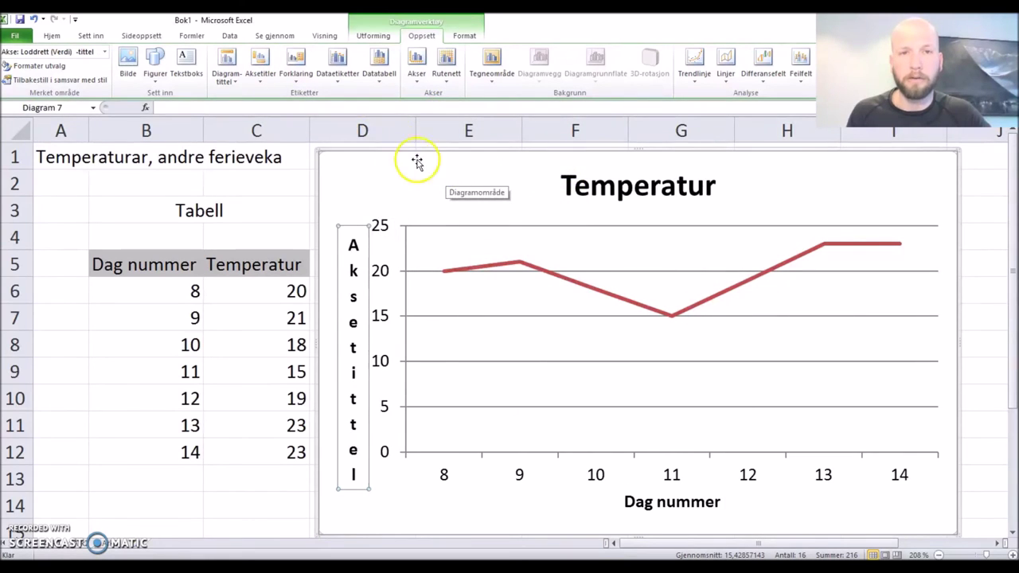
left_click(260, 70)
mouse_move(333, 99)
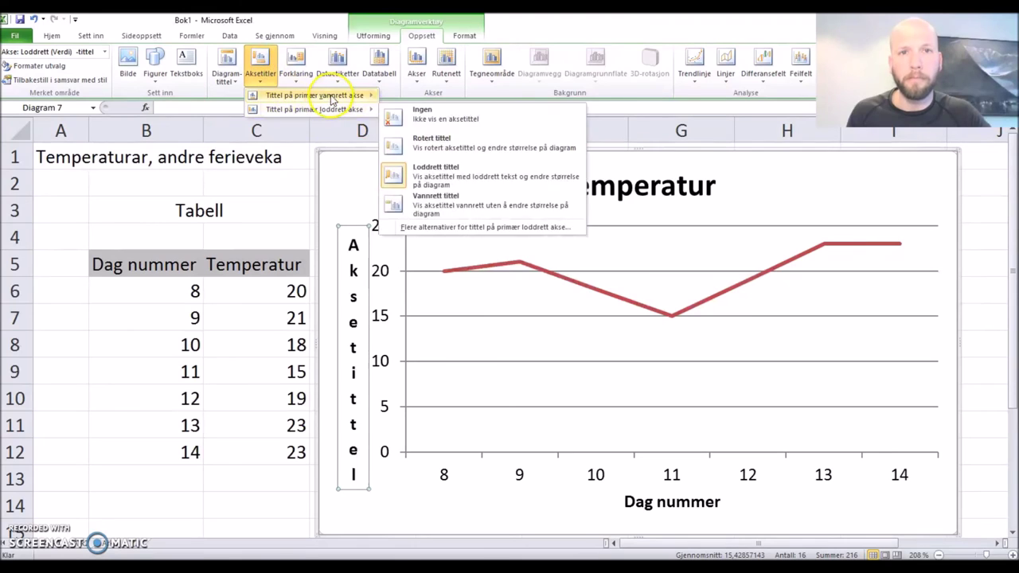
left_click(452, 144)
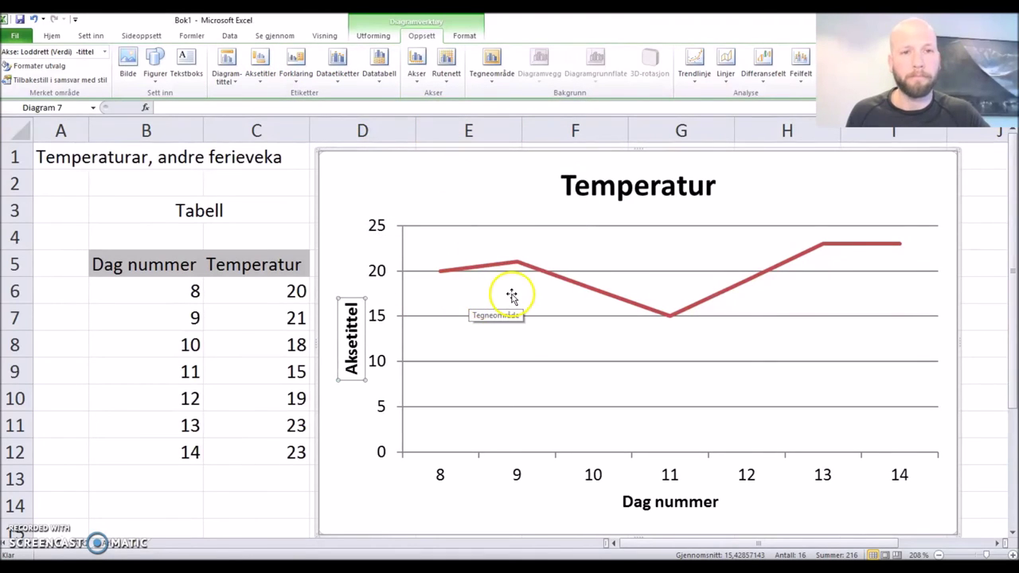
type("Temperatur")
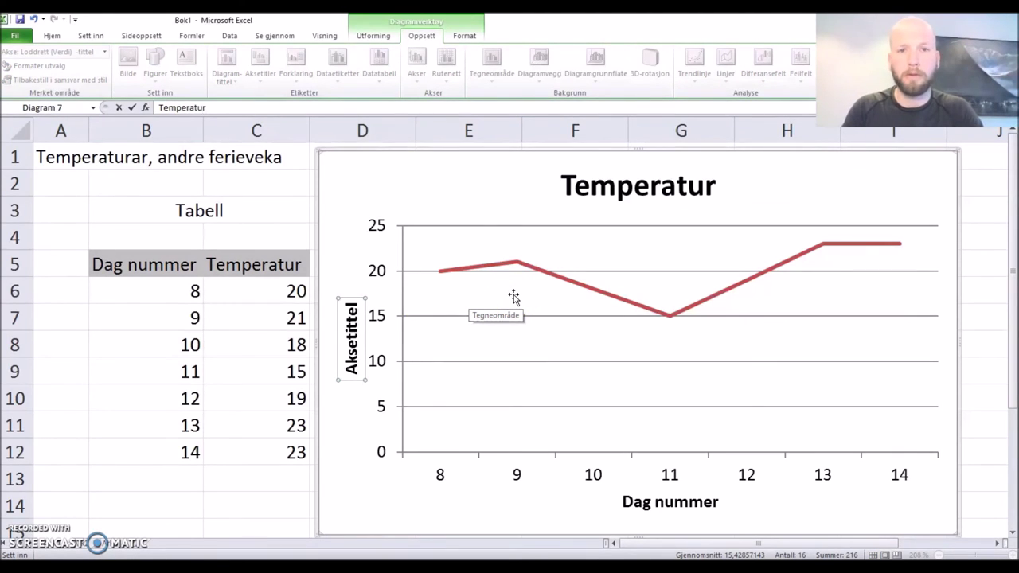
key("Return")
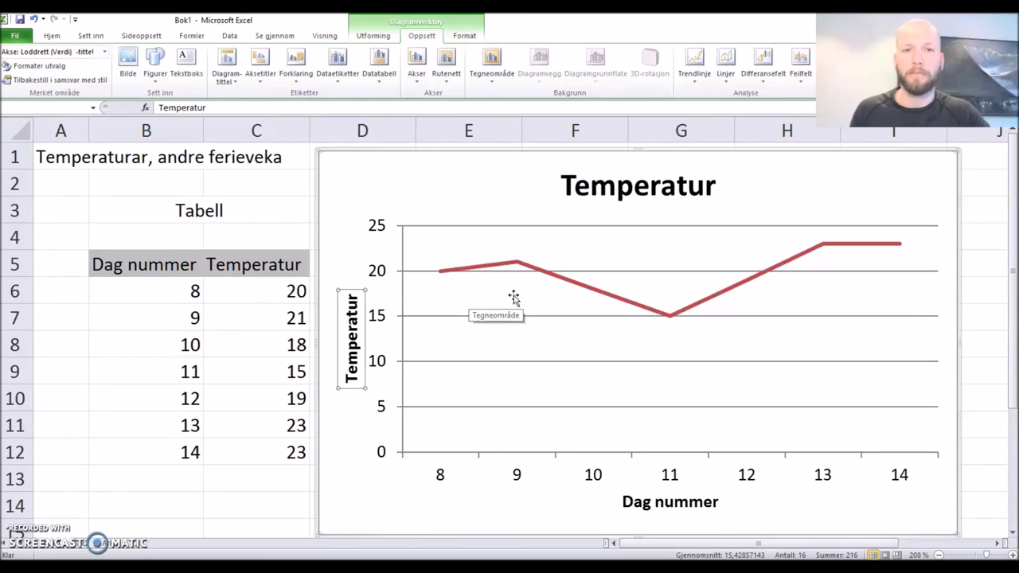
left_click(470, 175)
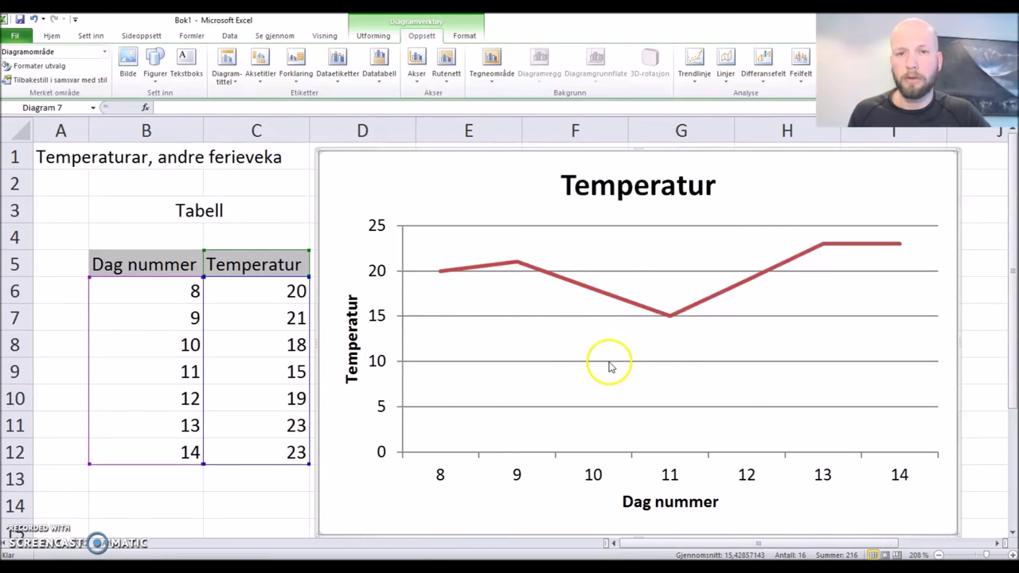
Step: Add data labels showing 20, 21, 18, 15, 19, 23, 23 to the temperature points
left_click(877, 189)
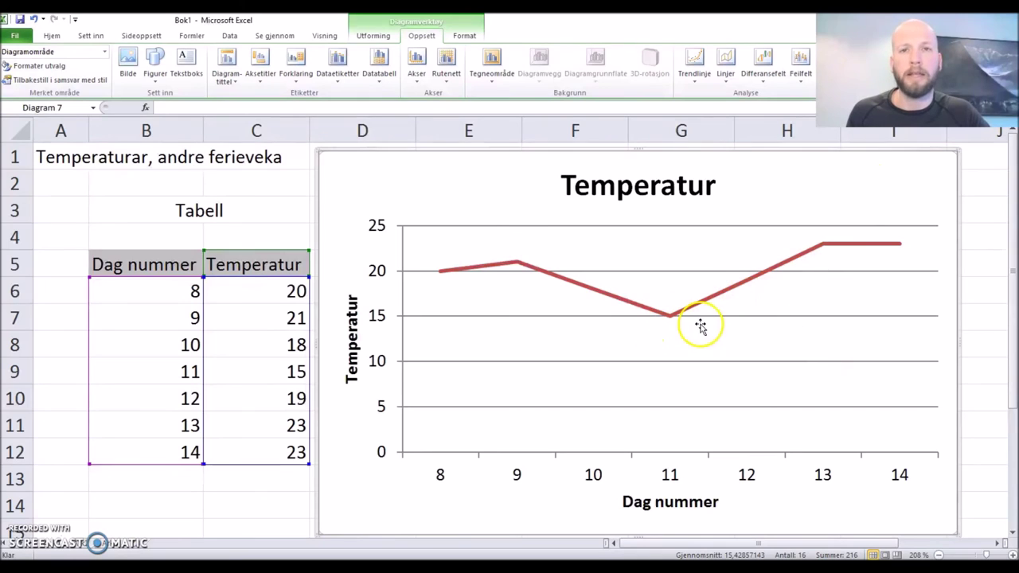
mouse_move(716, 301)
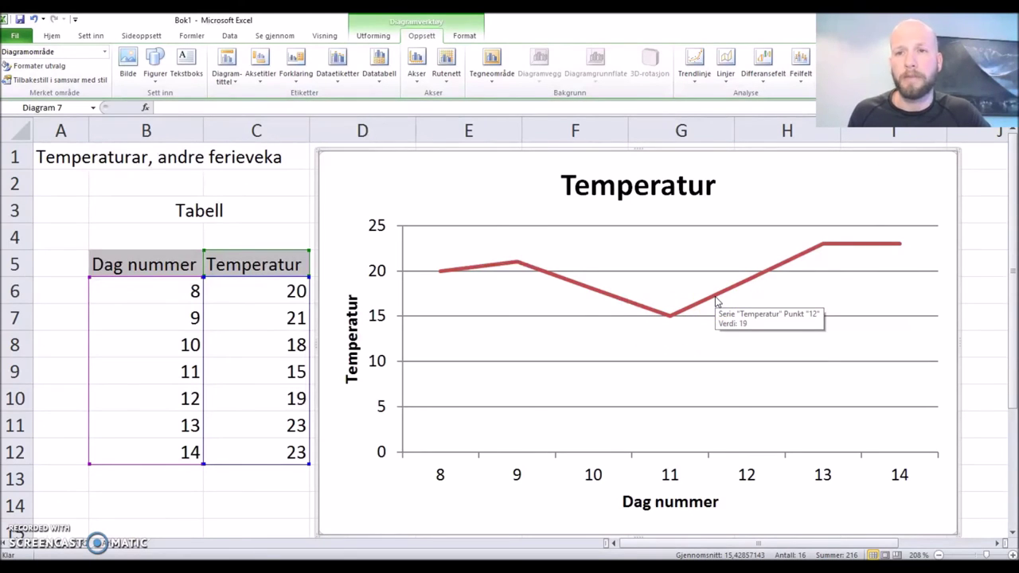
left_click(716, 300)
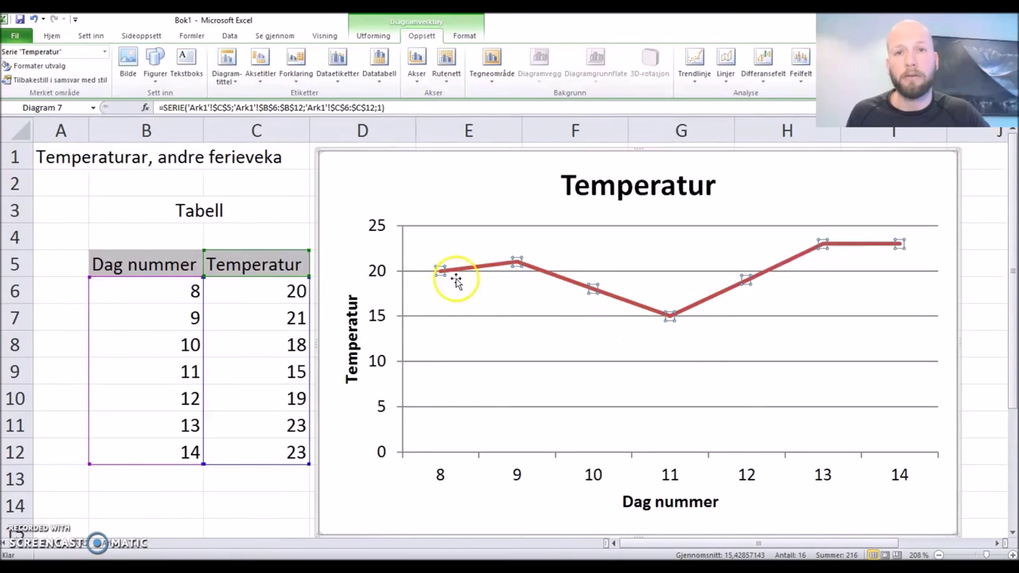
mouse_move(534, 271)
mouse_move(593, 293)
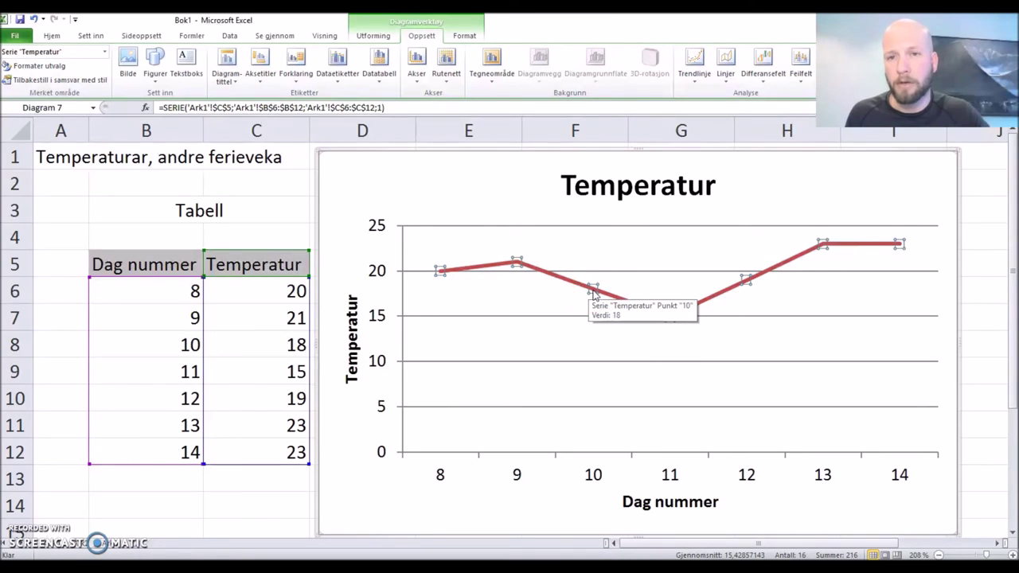
right_click(593, 293)
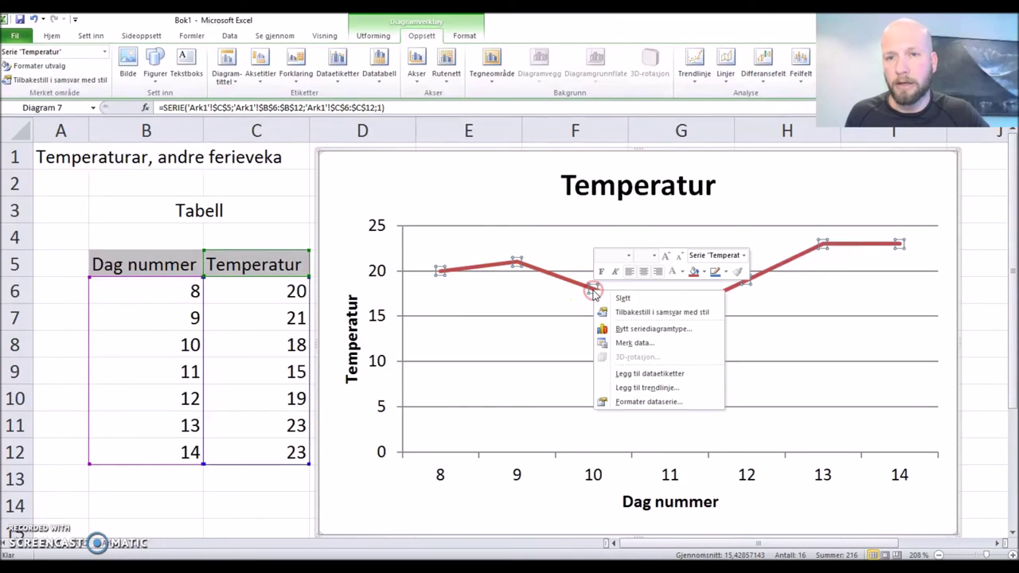
left_click(660, 410)
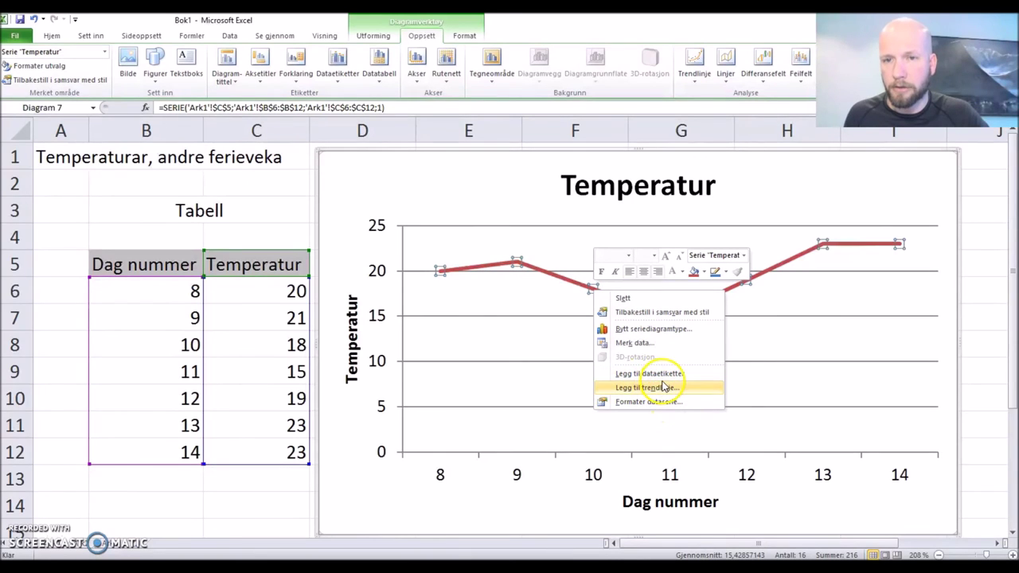
left_click(666, 377)
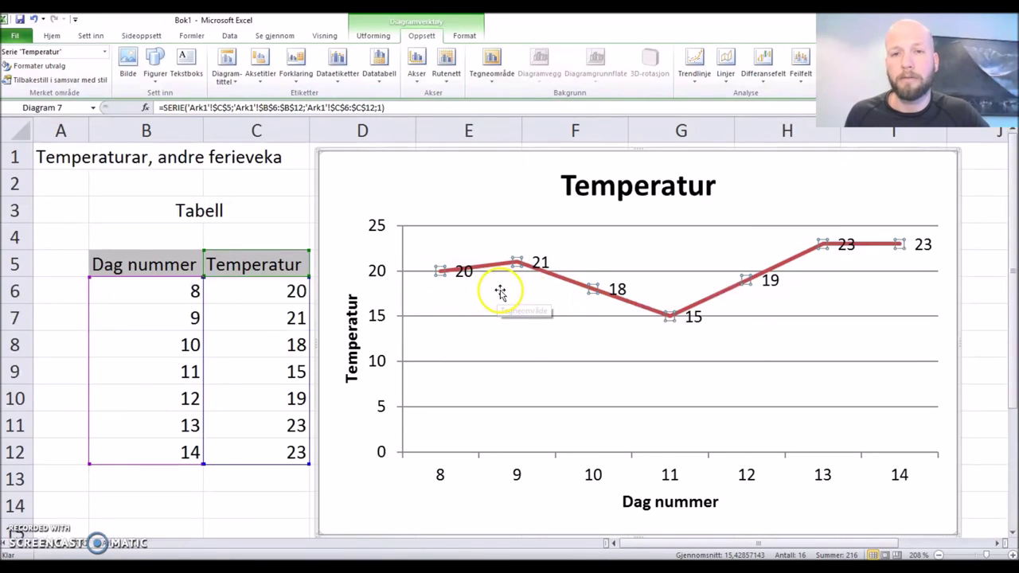
Step: Format the data labels to show only the value, positioned Above each point
right_click(592, 290)
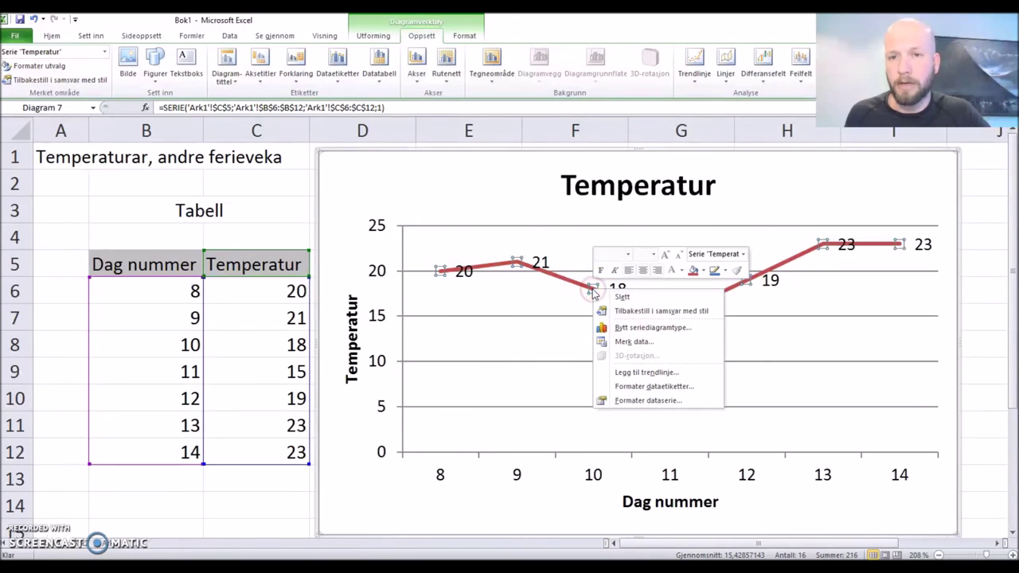
left_click(654, 387)
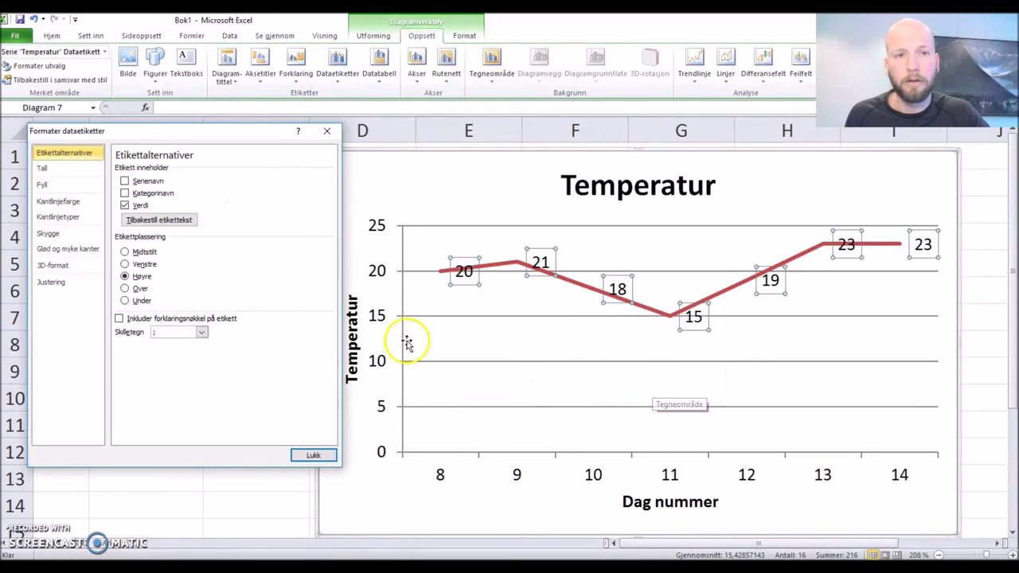
left_click(125, 194)
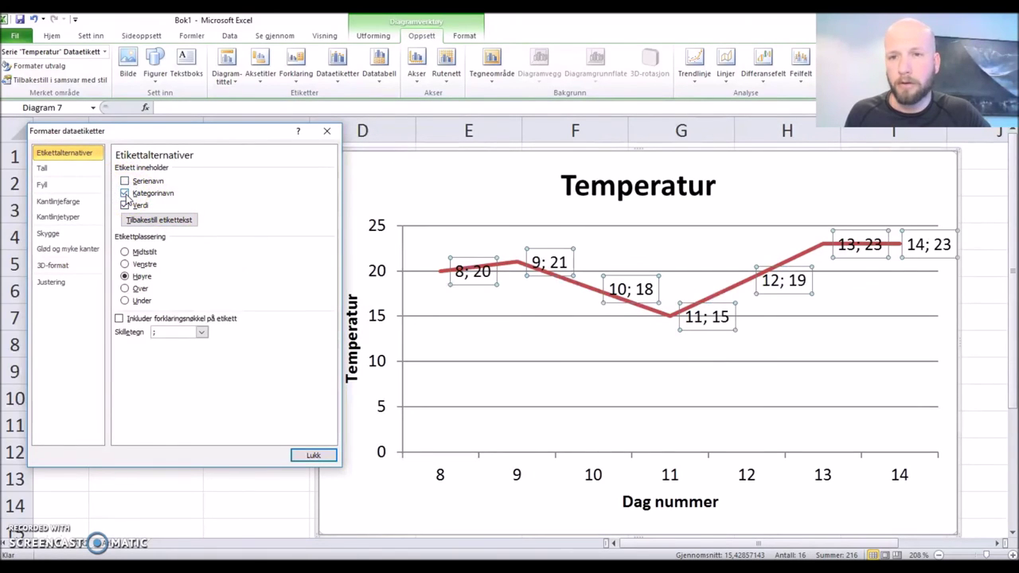
left_click(126, 193)
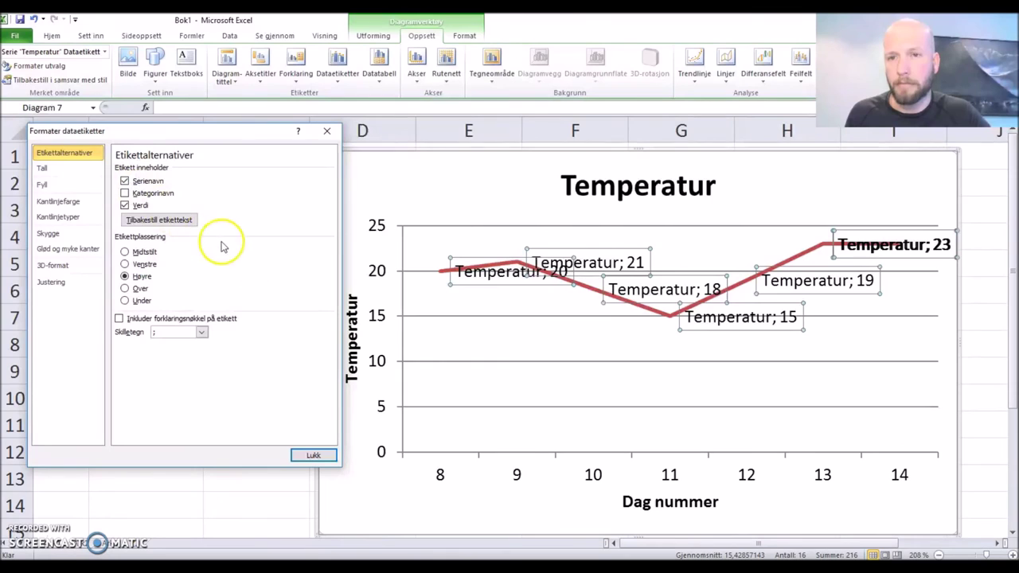
left_click(125, 182)
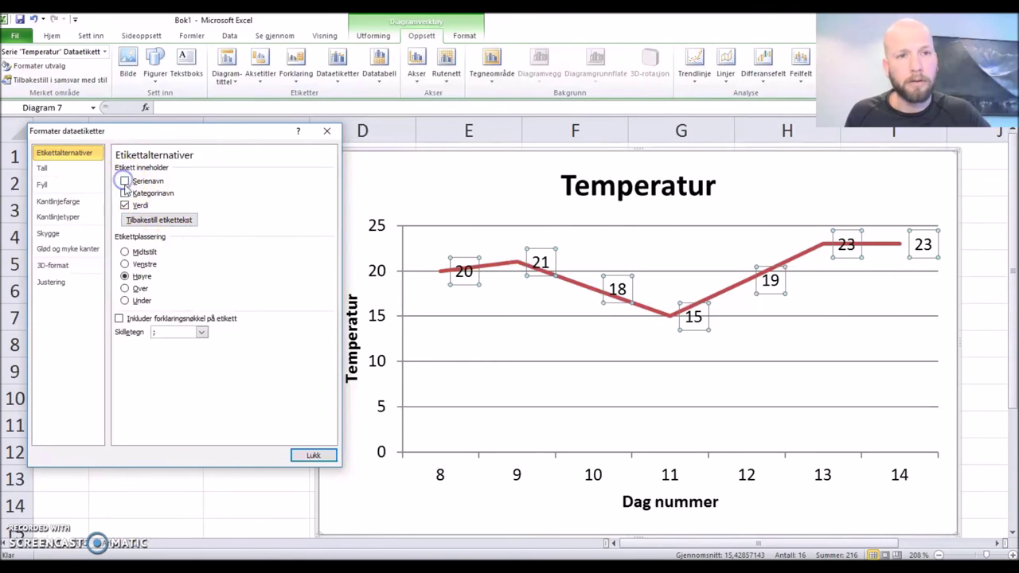
left_click(124, 253)
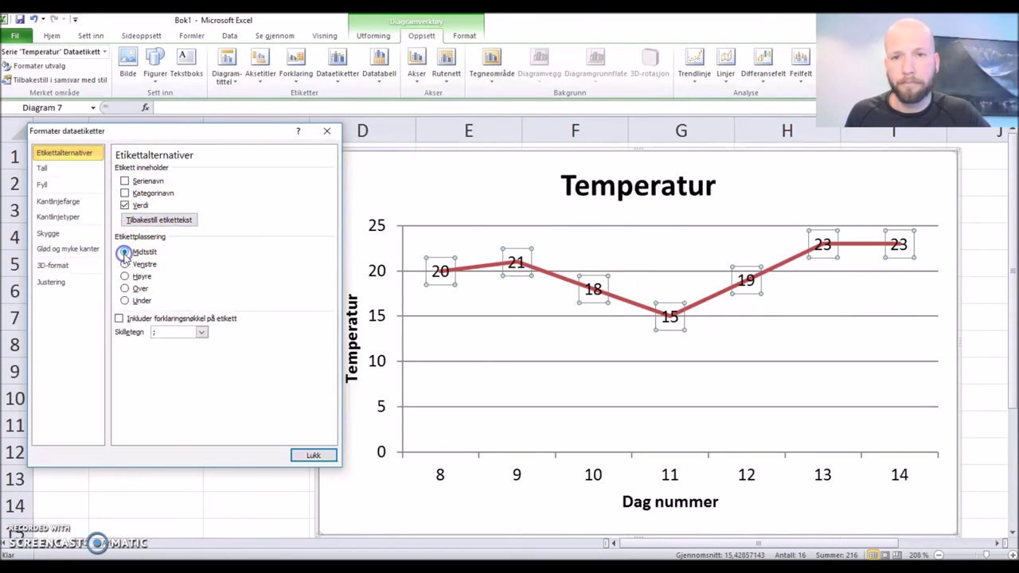
left_click(211, 276)
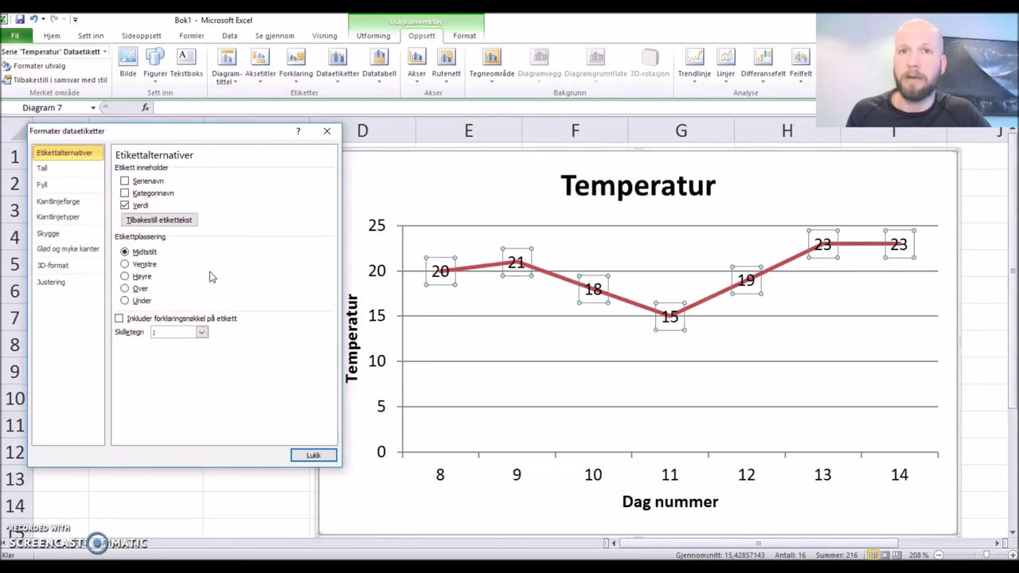
left_click(140, 288)
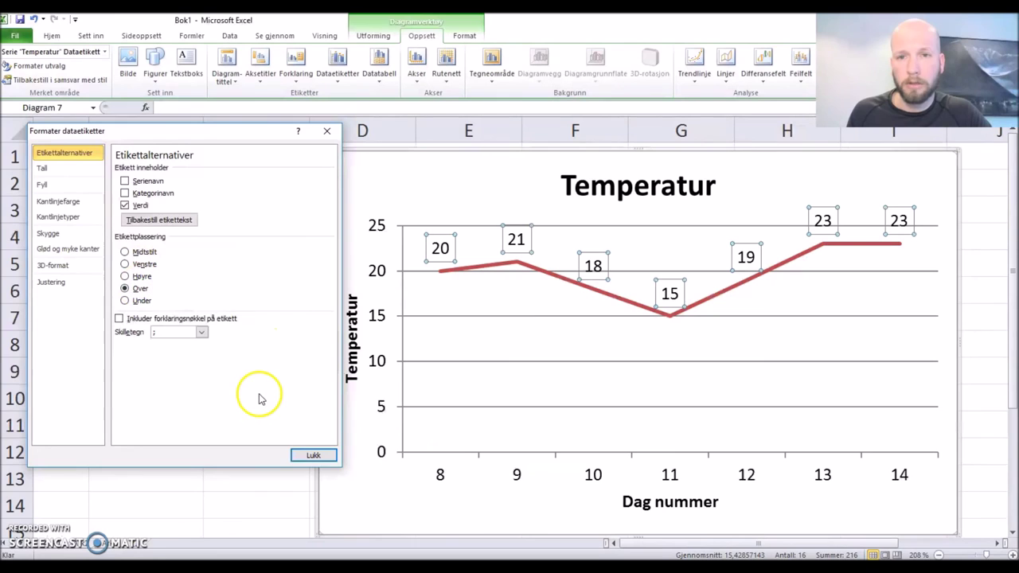
left_click(312, 454)
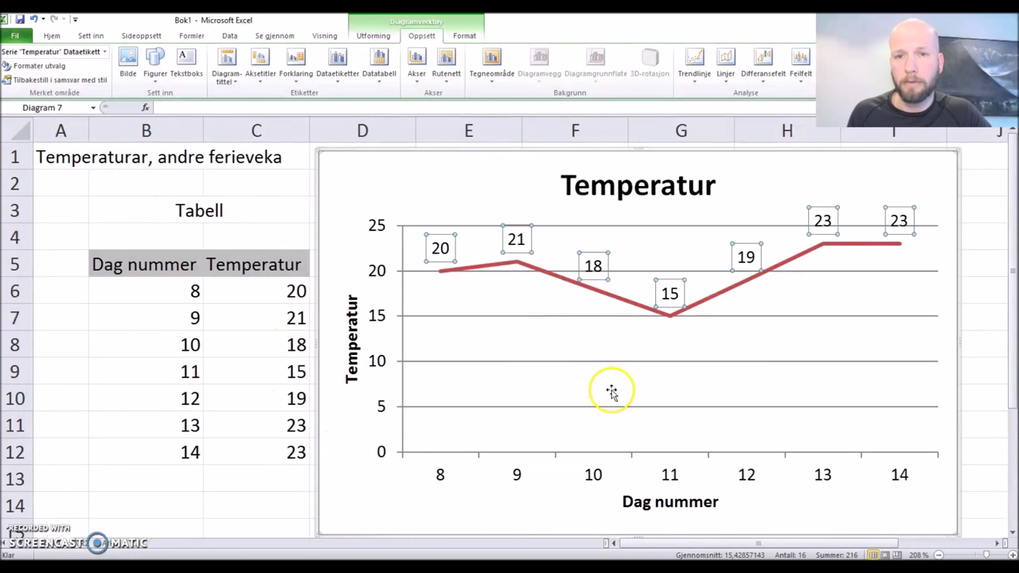
left_click(471, 498)
left_click(277, 499)
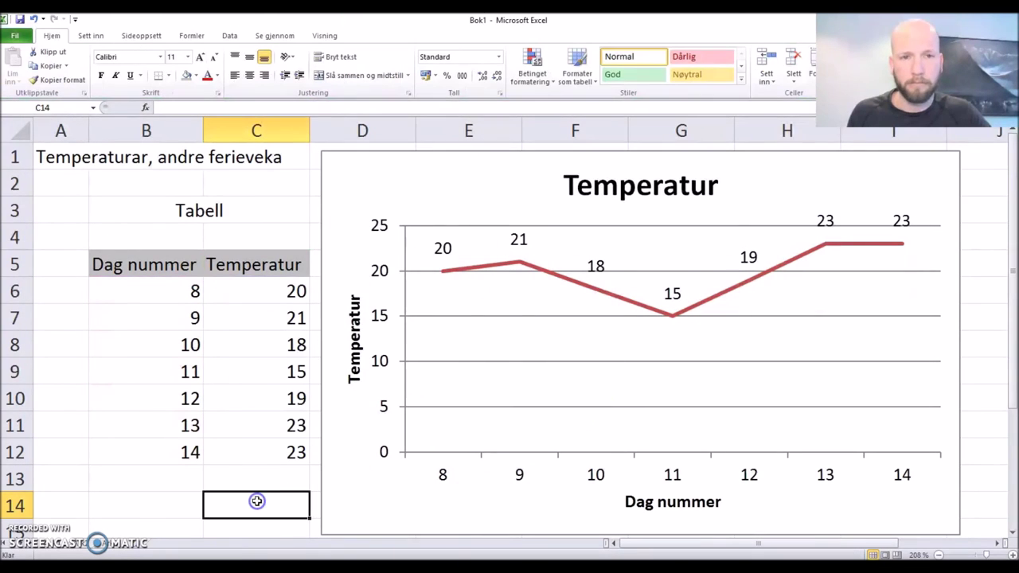